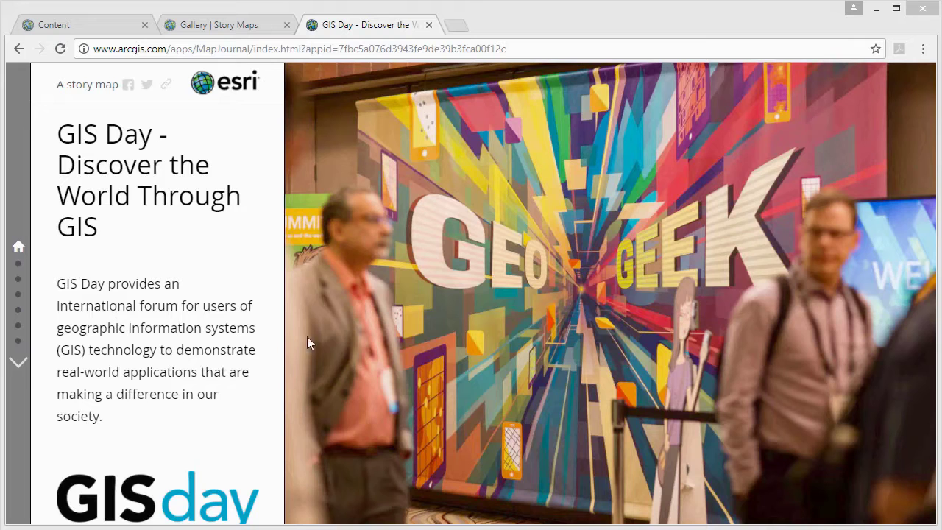
Step: Browse the GIS Day story map's "More Than An Event" and "GIS Day Events Around the Globe" sections, examining event clusters around Mexico and Central America
{"action": "left_click", "coordinate": [18, 265]}
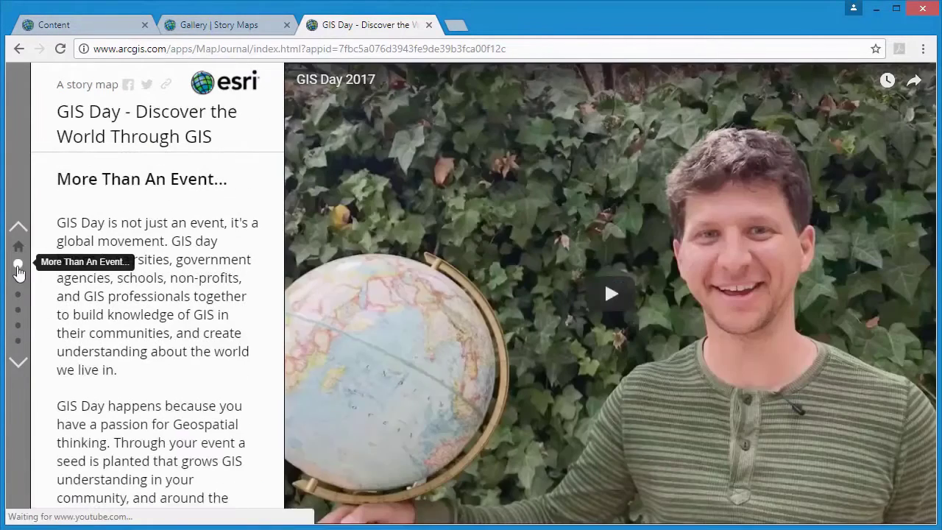
{"action": "left_click", "coordinate": [18, 280]}
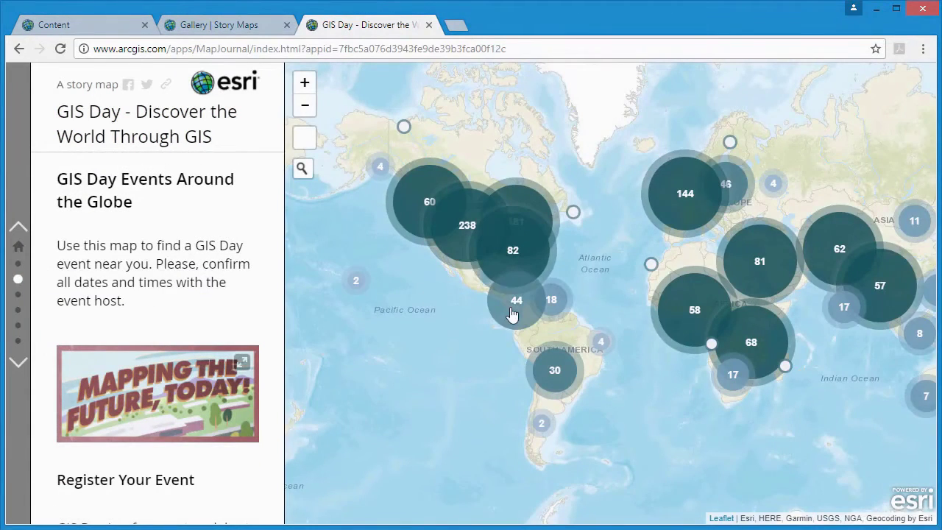
{"action": "scroll", "coordinate": [512, 315], "scroll_direction": "up", "scroll_amount": 2}
{"action": "scroll", "coordinate": [512, 315], "scroll_direction": "up", "scroll_amount": 2}
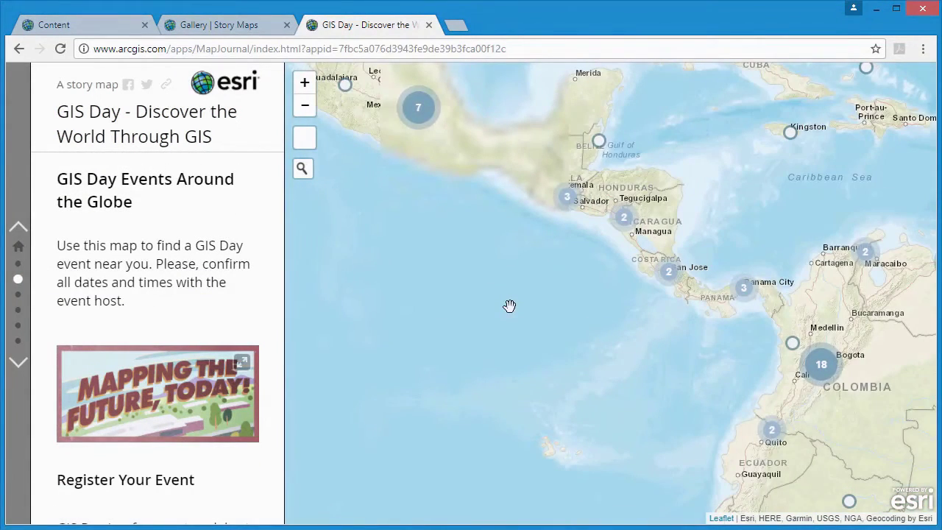
{"action": "left_click", "coordinate": [420, 115]}
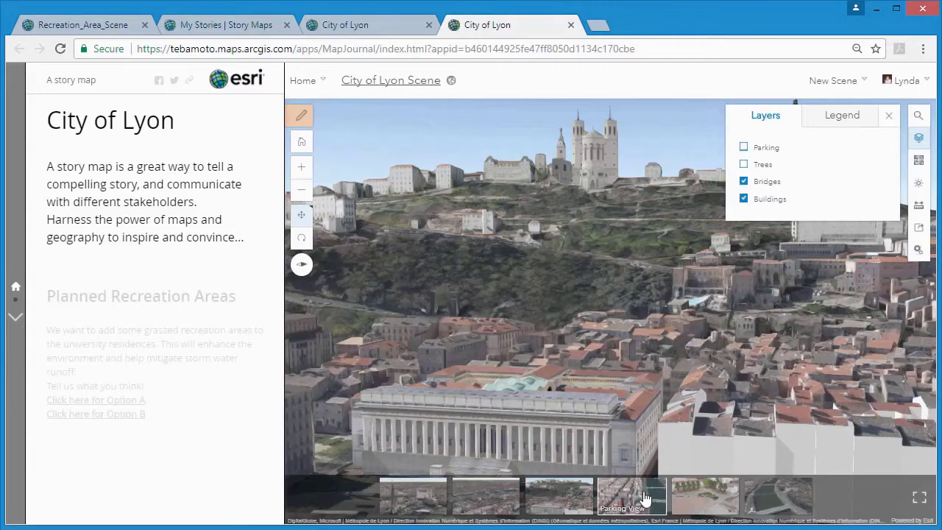
Step: View the City of Lyon story's Planned Recreation Areas section and show the fourth slide of its scene
{"action": "left_click", "coordinate": [14, 322]}
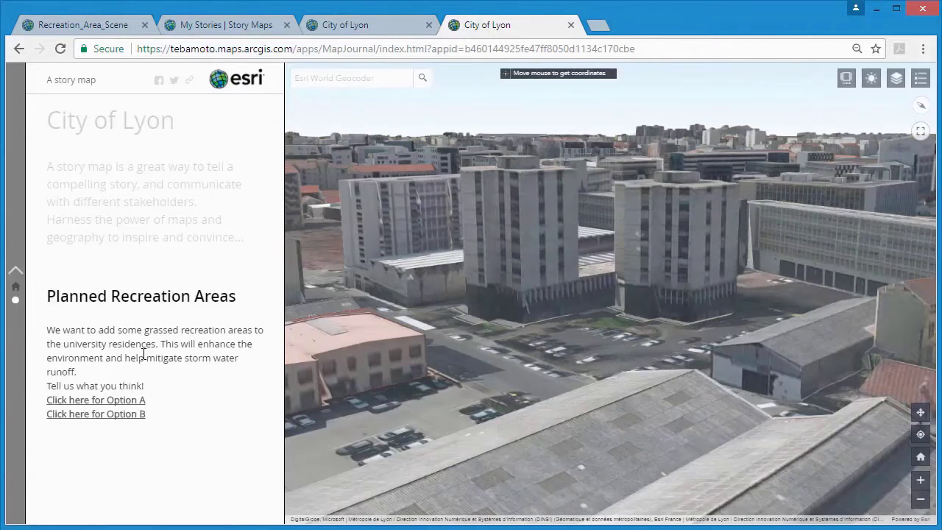
{"action": "left_click", "coordinate": [846, 77]}
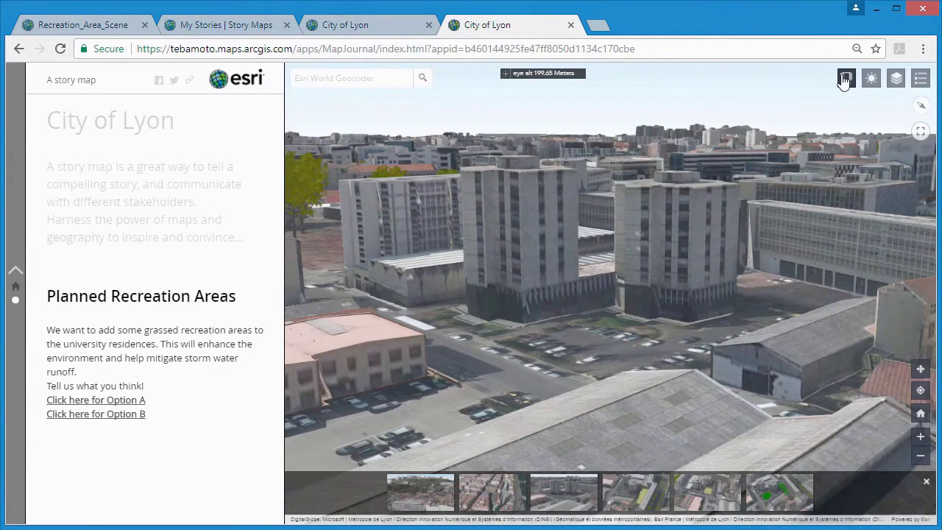
{"action": "left_click", "coordinate": [637, 492]}
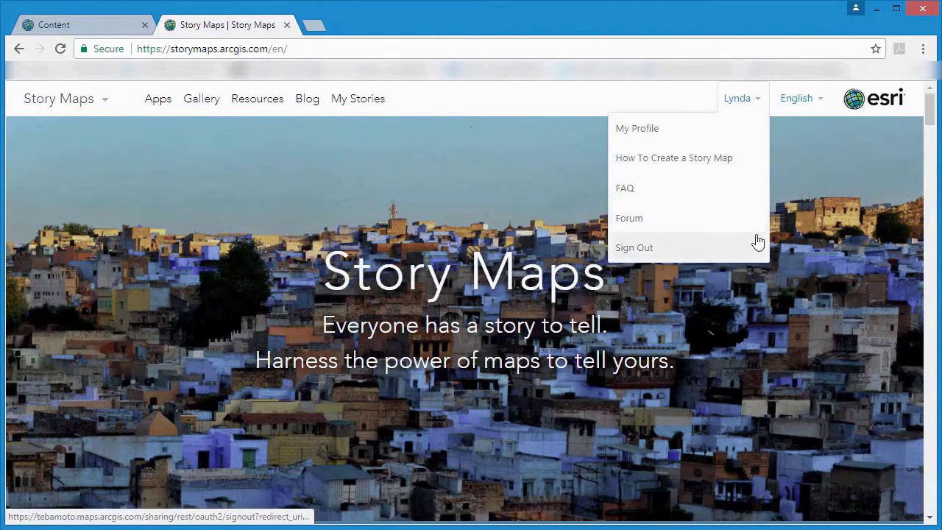
Step: Go to My Stories on the Story Maps site and start creating a first story
{"action": "left_click", "coordinate": [363, 100]}
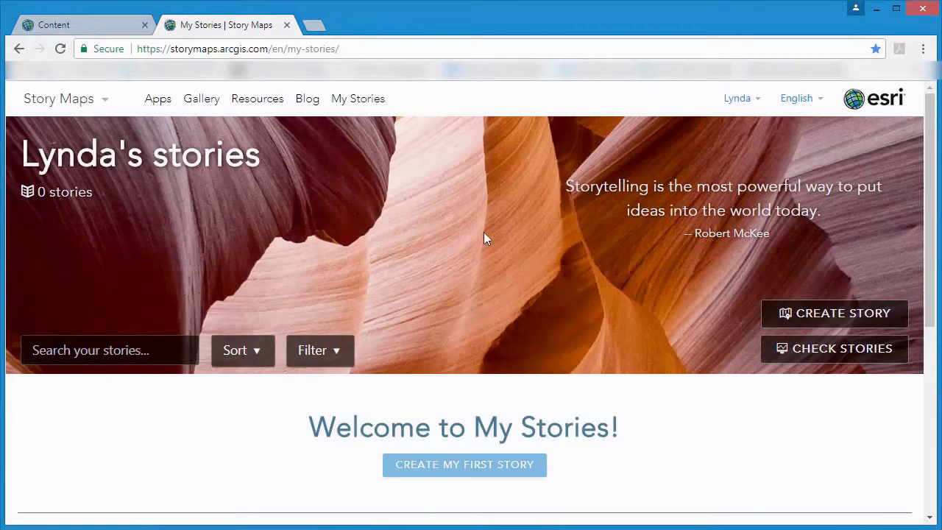
{"action": "scroll", "coordinate": [482, 379], "scroll_direction": "down", "scroll_amount": 1}
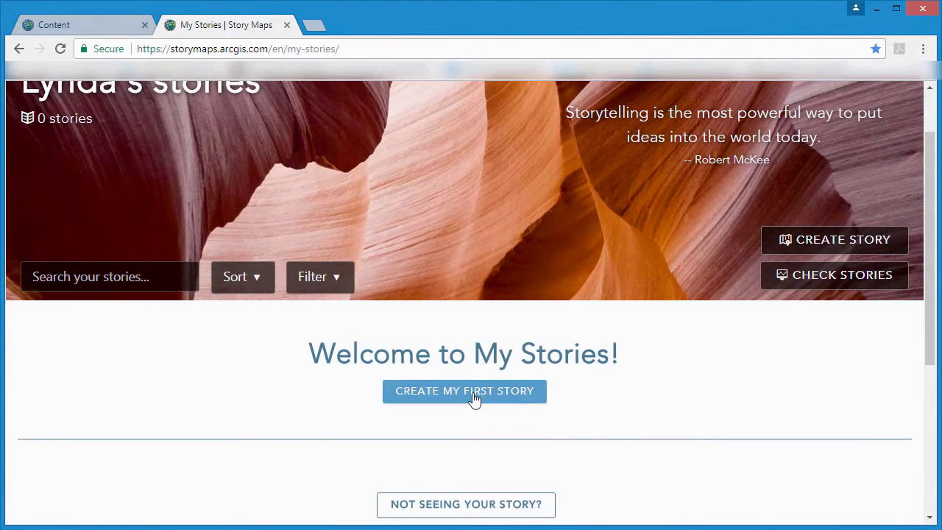
{"action": "left_click", "coordinate": [474, 398]}
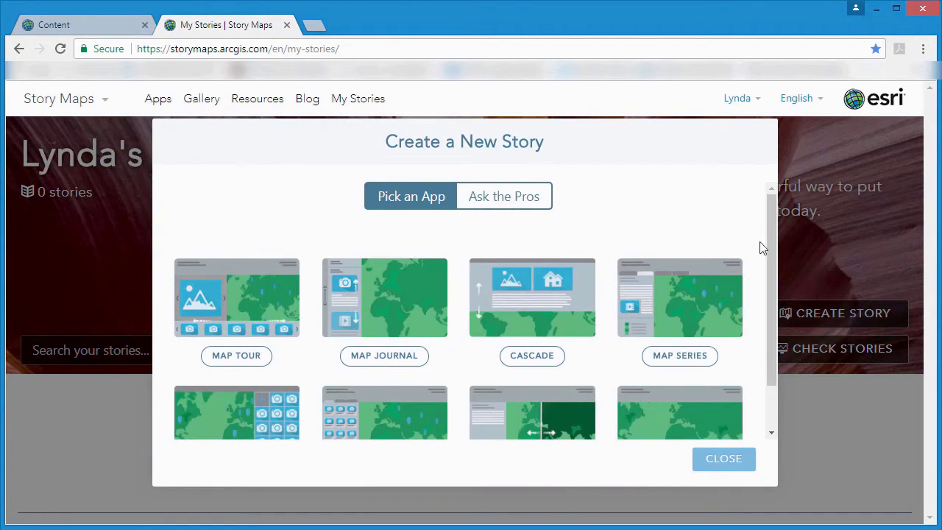
Step: Review the Ask the Pros guidance for the new story, return to the app templates and choose Map Journal
{"action": "mouse_move", "coordinate": [771, 216]}
{"action": "left_mouse_down"}
{"action": "mouse_move", "coordinate": [774, 276]}
{"action": "mouse_move", "coordinate": [772, 213]}
{"action": "left_mouse_up"}
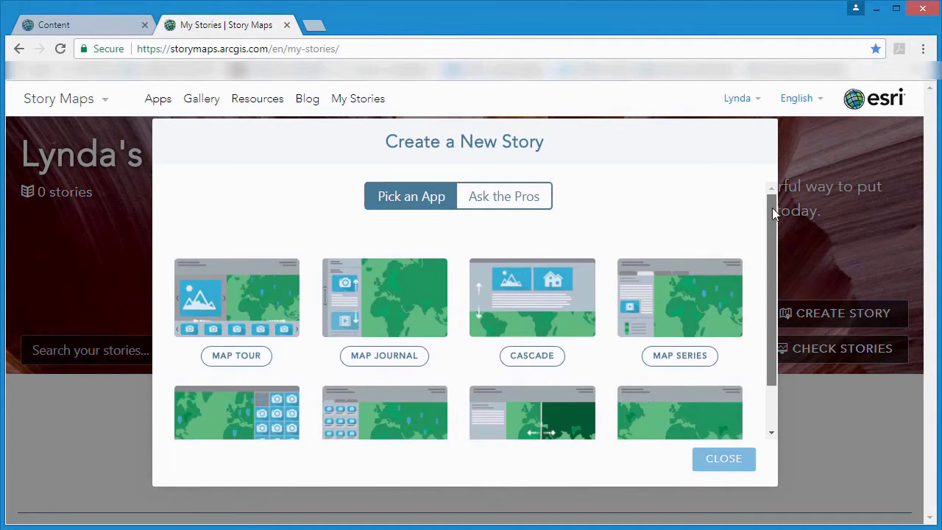
{"action": "left_click", "coordinate": [496, 205]}
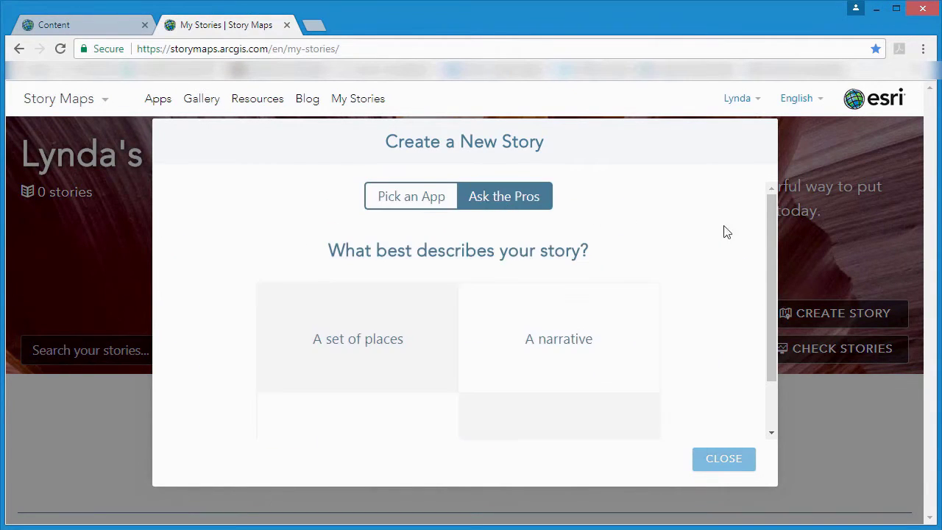
{"action": "mouse_move", "coordinate": [771, 215]}
{"action": "left_mouse_down"}
{"action": "mouse_move", "coordinate": [773, 269]}
{"action": "mouse_move", "coordinate": [771, 197]}
{"action": "left_mouse_up"}
{"action": "left_click", "coordinate": [410, 197]}
{"action": "left_click", "coordinate": [410, 287]}
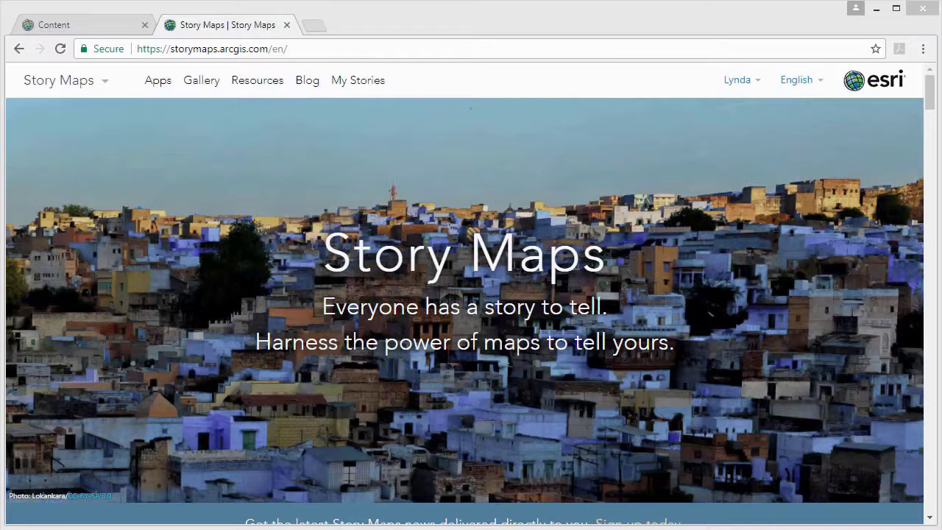
Step: Open the City of Lyon map journal from My Stories for editing
{"action": "left_click", "coordinate": [354, 85]}
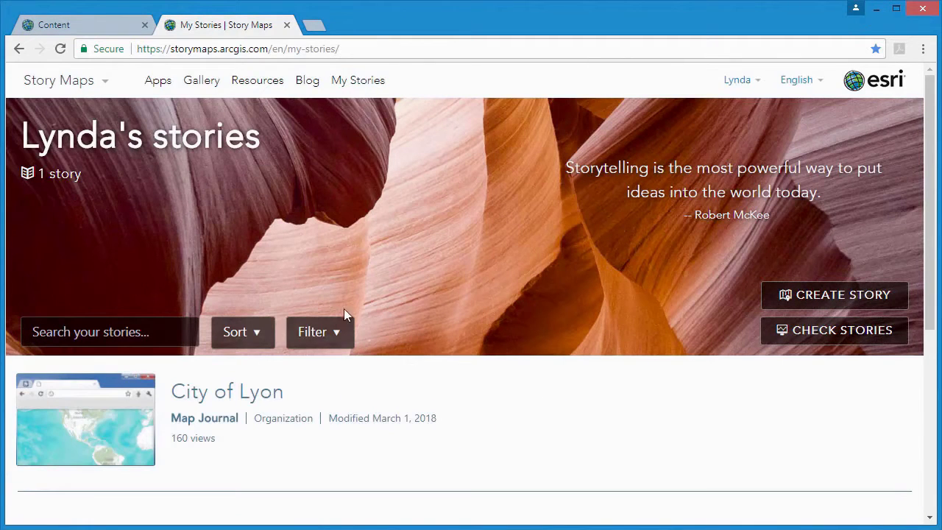
{"action": "left_click", "coordinate": [219, 398]}
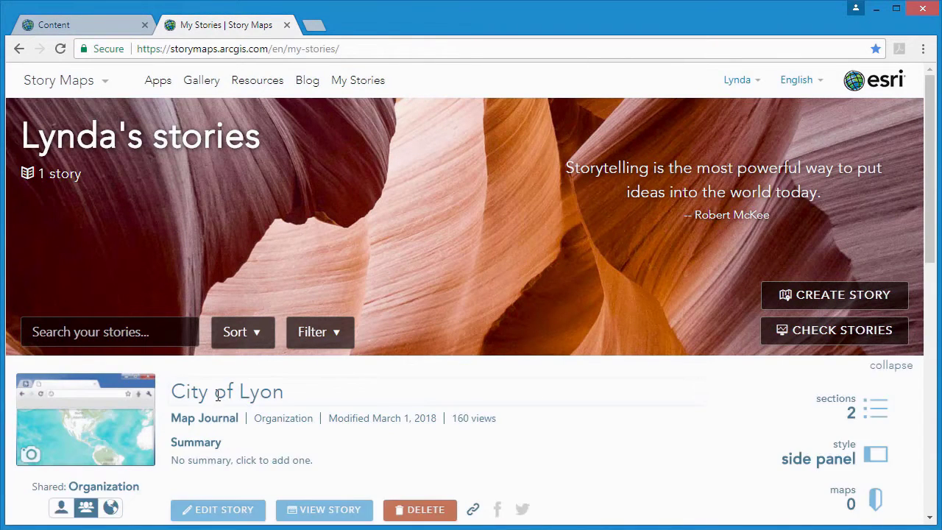
{"action": "left_click", "coordinate": [218, 509]}
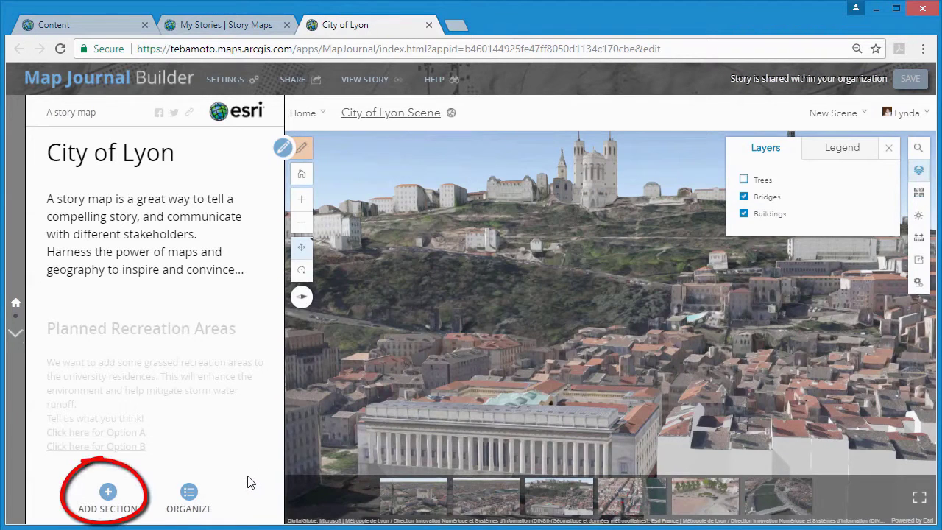
Step: Add a section titled "Neighbourhood Development" to the story with a web page as its main stage content
{"action": "left_click", "coordinate": [108, 493]}
{"action": "type", "text": "Neighbourhood Development"}
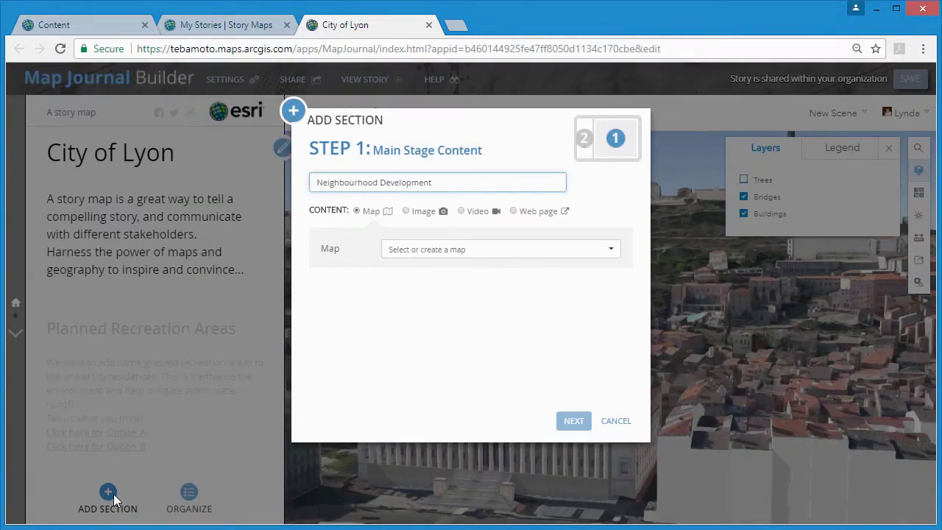
{"action": "left_click", "coordinate": [513, 211]}
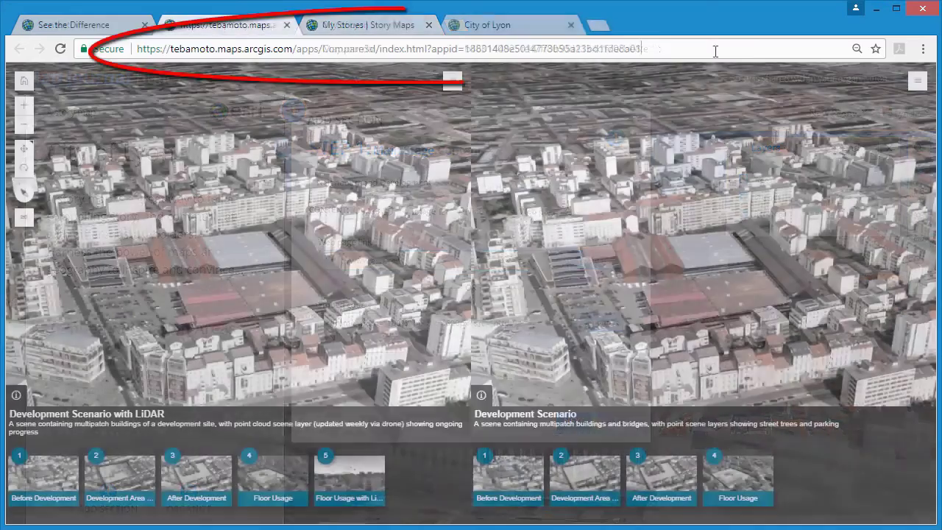
Step: Copy the Compare3d app's URL into the section's web page link and configure it with the Fill position
{"action": "left_click", "coordinate": [714, 51]}
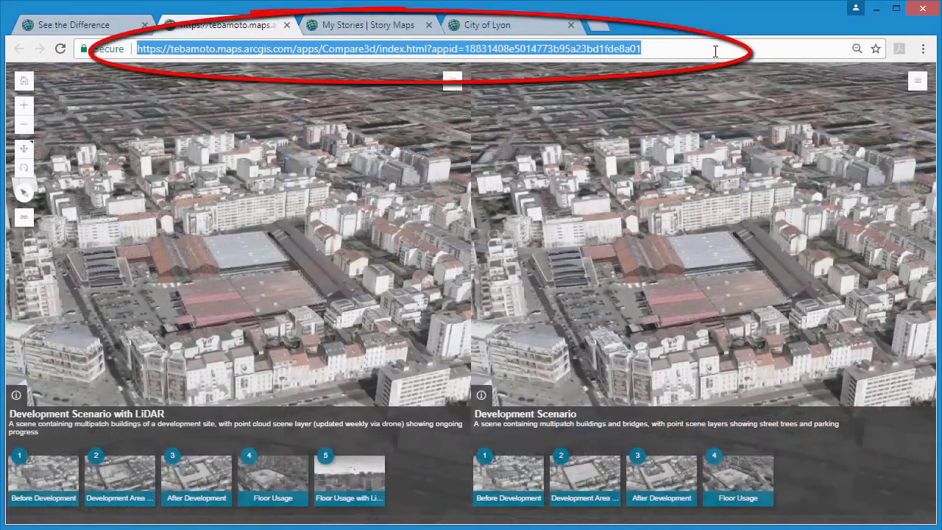
{"action": "left_click", "coordinate": [475, 27]}
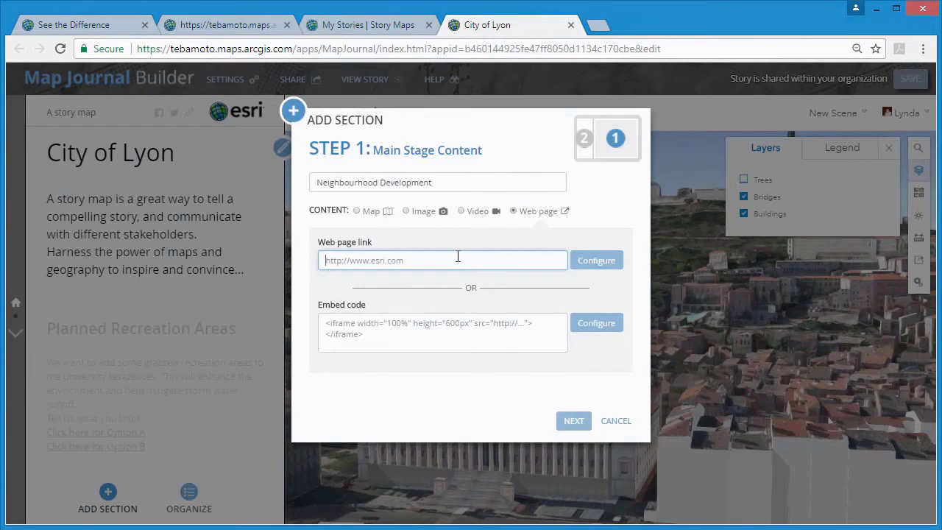
{"action": "type", "text": "https://tebamoto.maps.arcgis.com/apps/Compare3d/index.html?appid=18831408e5514773b95a23bd1fde8a01"}
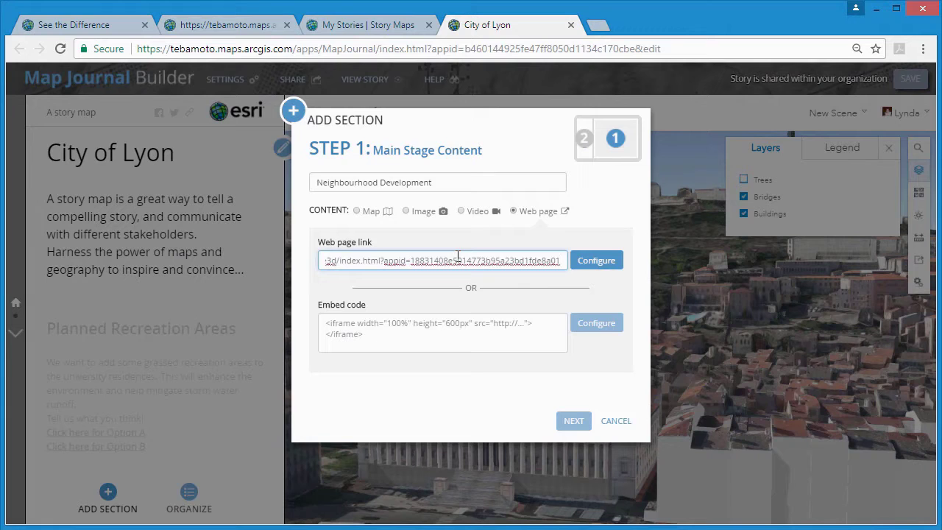
{"action": "left_click", "coordinate": [594, 262]}
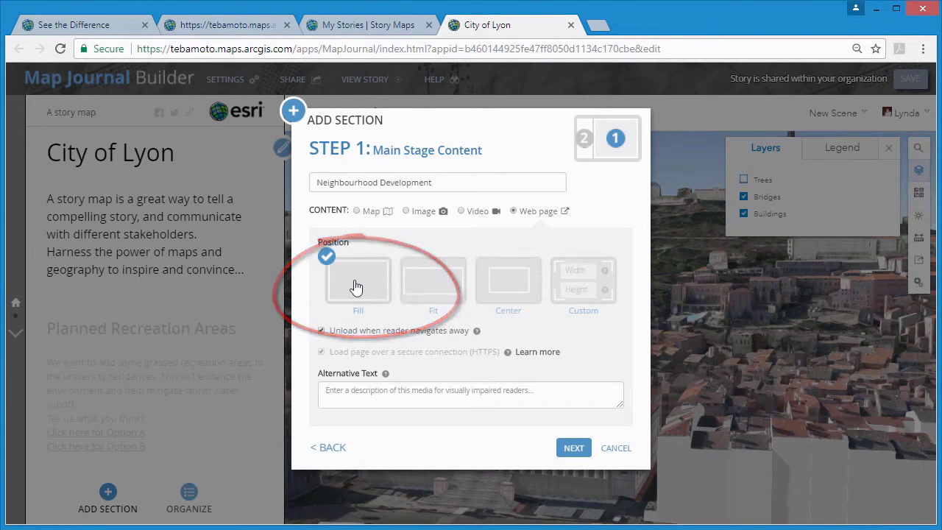
{"action": "left_click", "coordinate": [570, 448]}
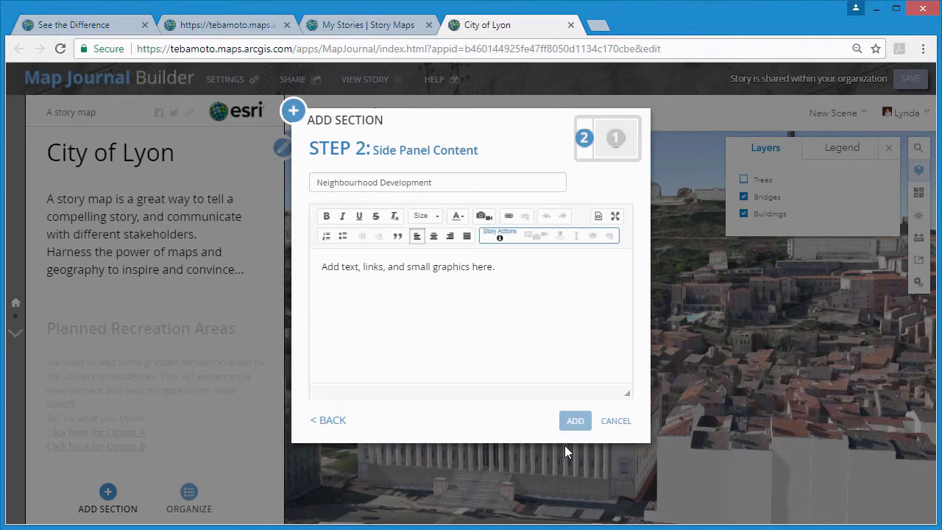
Step: Write the side panel text about replacing under-utilised warehouses, switching slide views and the rooftop garden images, ending with a new line
{"action": "left_click", "coordinate": [533, 287]}
{"action": "type", "text": "Under-utilised warehouses will be demolished and replaced by a multi-use development with retail space, office space and 190 apartments.  Use the 'Slides' button to switch between views. On the left, we see the development with a LiDAR scan of the site. Check back every week to see how the development is progressing!  Below are images of what shall be able to be seen from the rooftop garden of the new development."}
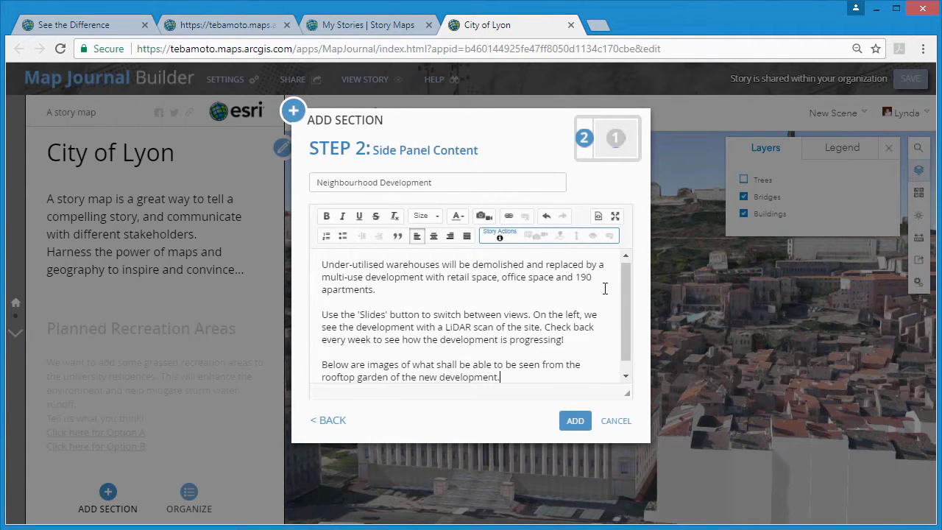
{"action": "left_click_drag", "start_coordinate": [625, 286], "coordinate": [626, 320]}
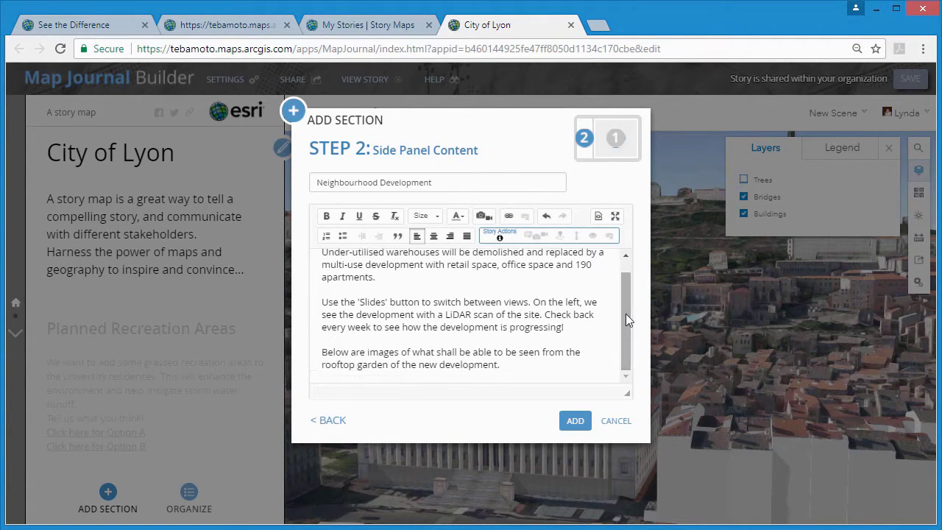
{"action": "key", "text": "Return"}
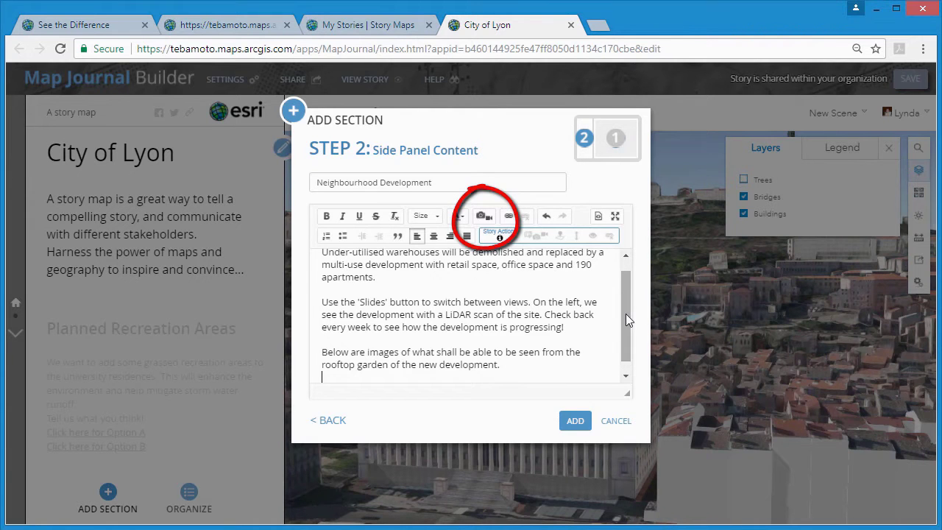
Step: Insert the uploaded image Viewshed2.jpg into the side panel text with the caption "Viewshed 1"
{"action": "left_click", "coordinate": [484, 217]}
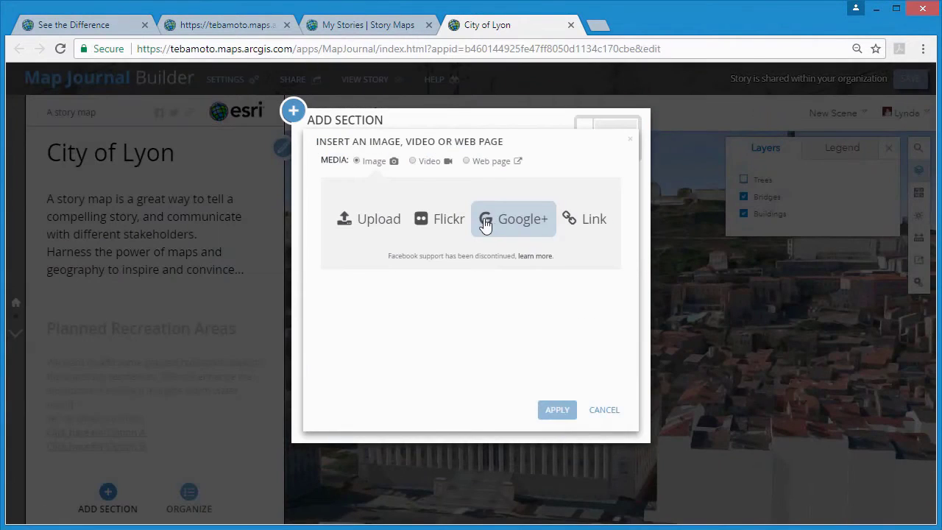
{"action": "left_click", "coordinate": [373, 225]}
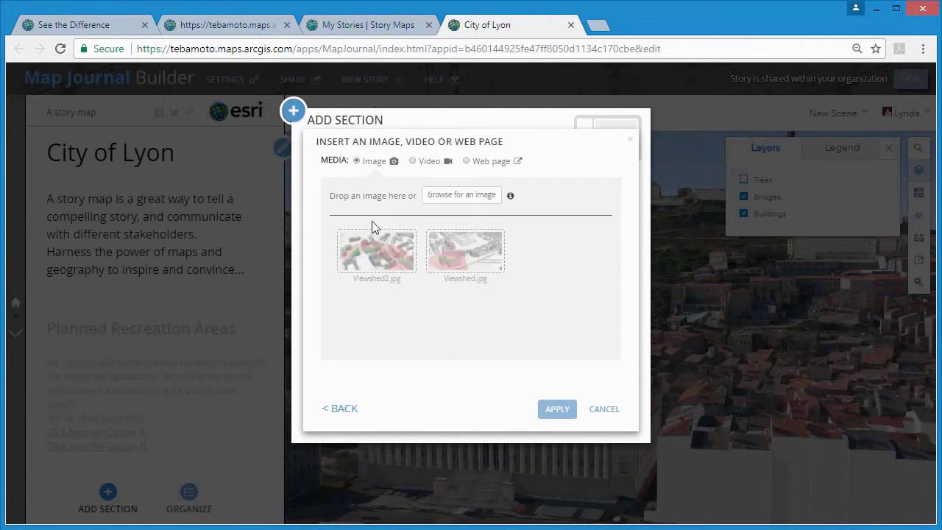
{"action": "left_click", "coordinate": [377, 252]}
{"action": "left_click", "coordinate": [332, 214]}
{"action": "type", "text": "Viewshed 1"}
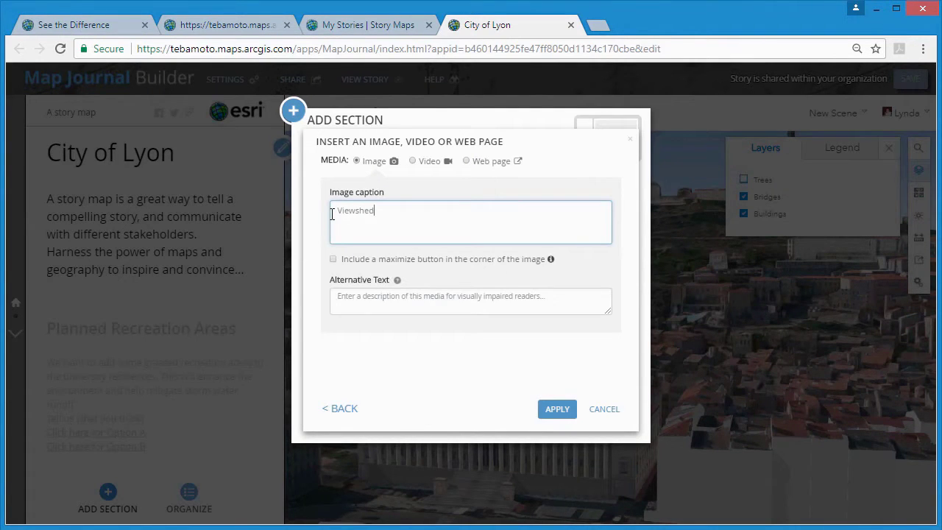
{"action": "left_click", "coordinate": [563, 411]}
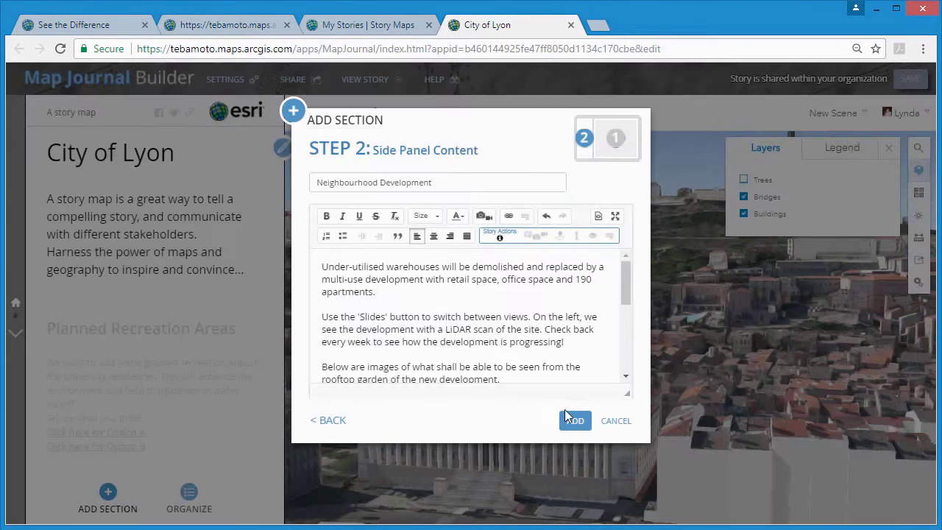
Step: Add the finished Neighbourhood Development section to the journal, review its side panel and save the story
{"action": "mouse_move", "coordinate": [627, 283]}
{"action": "left_mouse_down"}
{"action": "mouse_move", "coordinate": [627, 338]}
{"action": "mouse_move", "coordinate": [624, 281]}
{"action": "left_mouse_up"}
{"action": "left_click", "coordinate": [574, 421]}
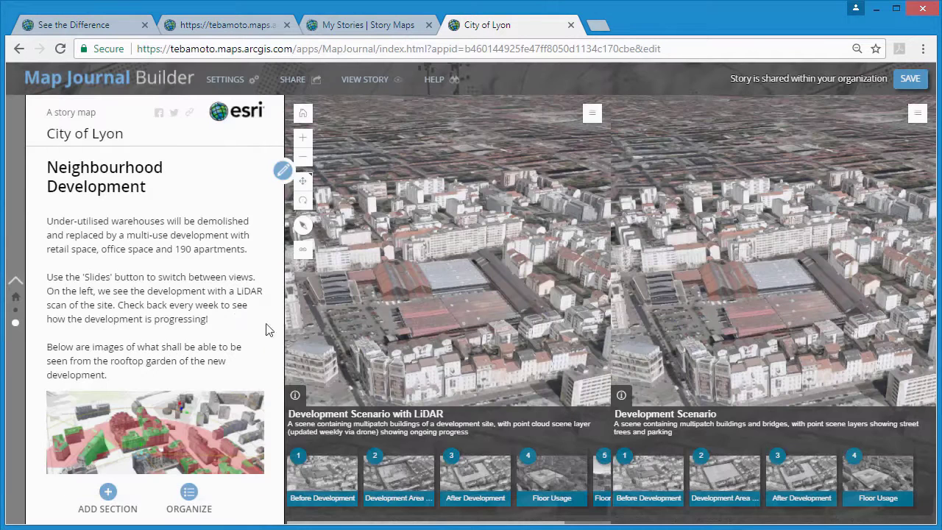
{"action": "scroll", "coordinate": [210, 317], "scroll_direction": "down", "scroll_amount": 1}
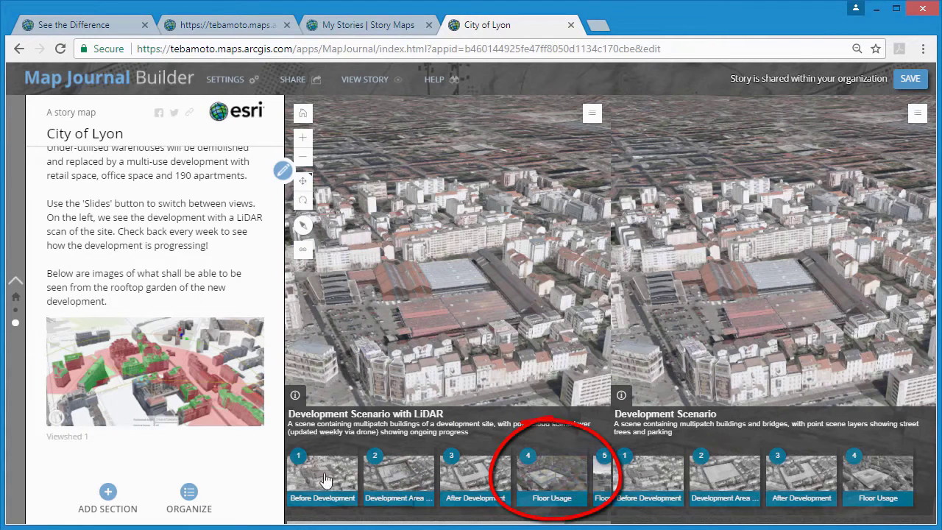
{"action": "left_click", "coordinate": [909, 79]}
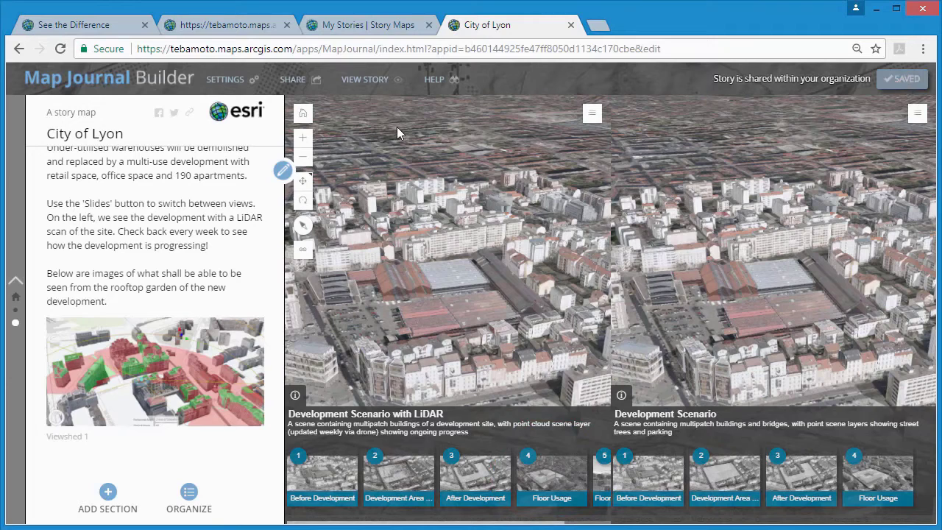
Step: Open the "Development Scenario with LiDAR" web scene in the scene viewer from its item page
{"action": "left_click", "coordinate": [73, 24]}
{"action": "left_click", "coordinate": [379, 300]}
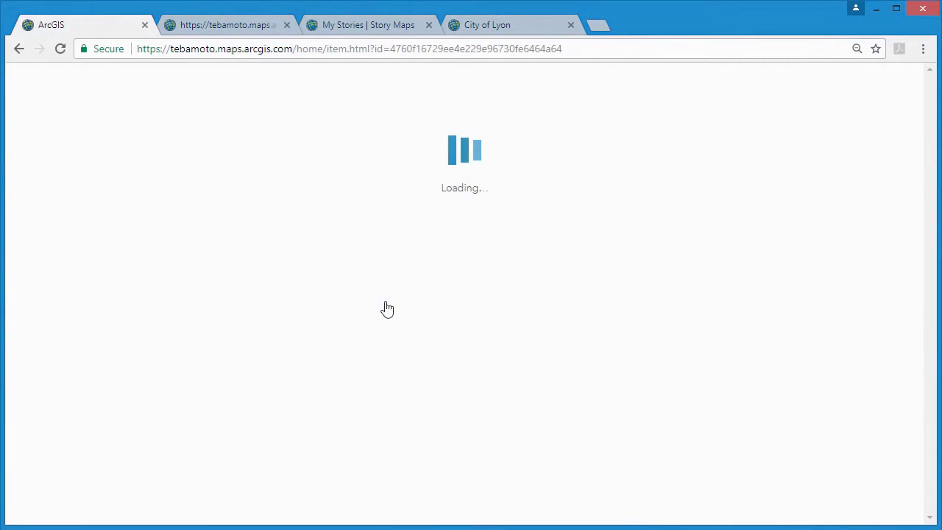
{"action": "left_click", "coordinate": [716, 190]}
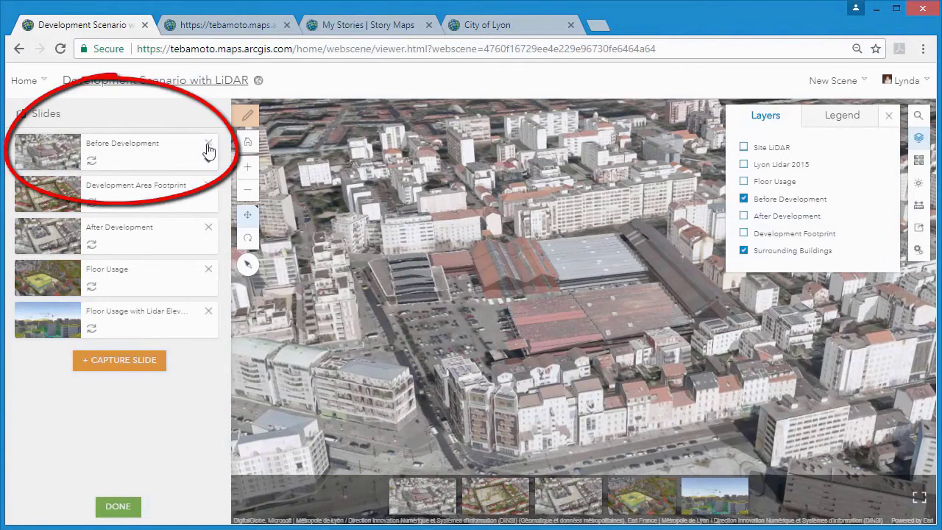
Step: Delete the Before Development slide and rename the Development Area Footprint slide as "Development Area with LiDAR"
{"action": "left_click", "coordinate": [208, 145]}
{"action": "left_click", "coordinate": [193, 143]}
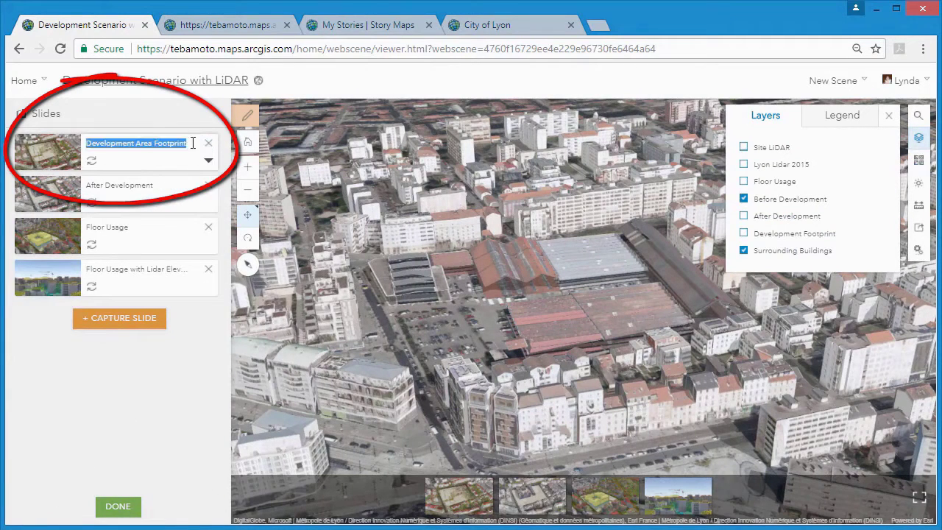
{"action": "type", "text": "Development Area with LiDAR"}
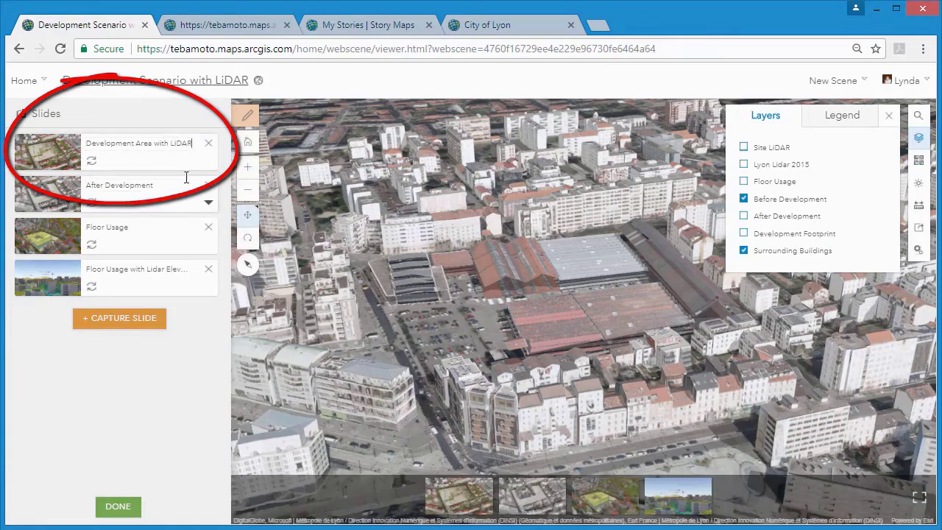
Step: Finish editing the slides and save the scene under its existing title, with the current state as the initial scene state
{"action": "left_click", "coordinate": [118, 506]}
{"action": "left_click", "coordinate": [118, 506]}
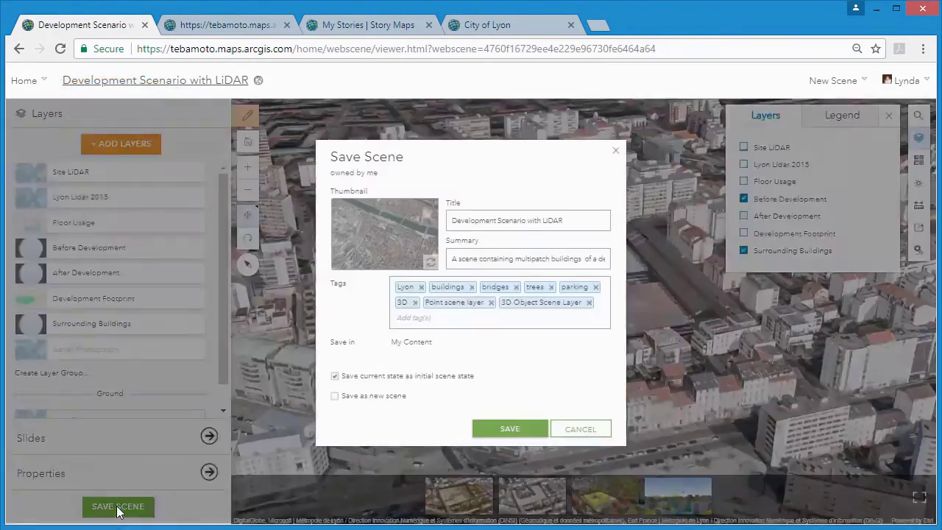
{"action": "left_click", "coordinate": [486, 429]}
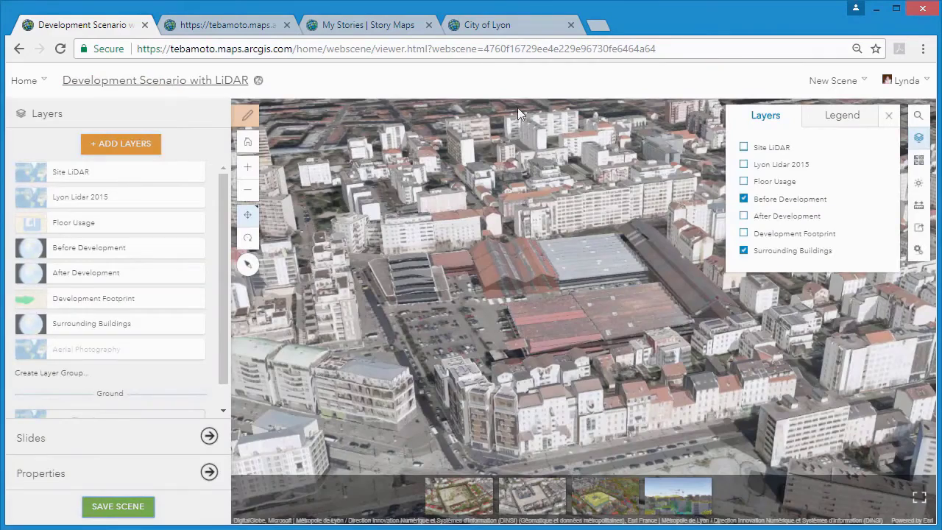
Step: Reload the City of Lyon journal and show the first slide of the LiDAR scene in the Neighbourhood Development section
{"action": "left_click", "coordinate": [513, 26]}
{"action": "left_click", "coordinate": [538, 51]}
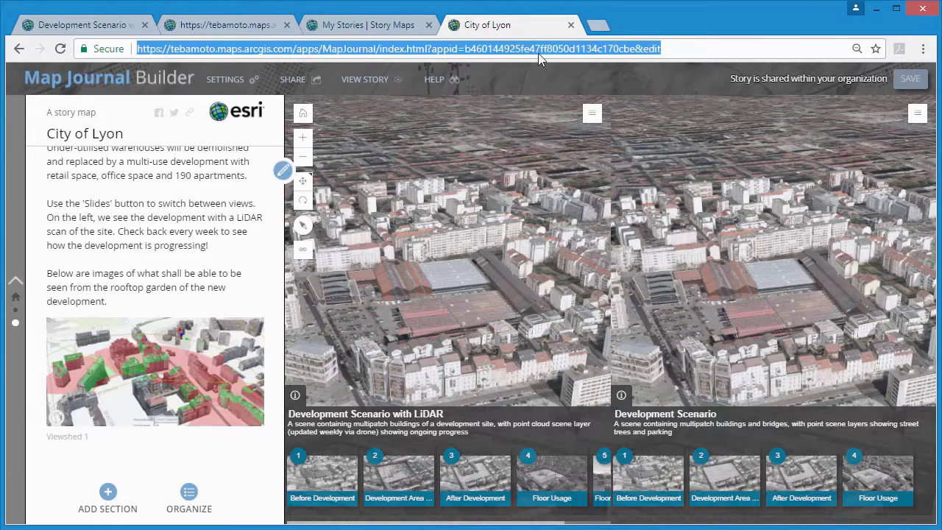
{"action": "key", "text": "Return"}
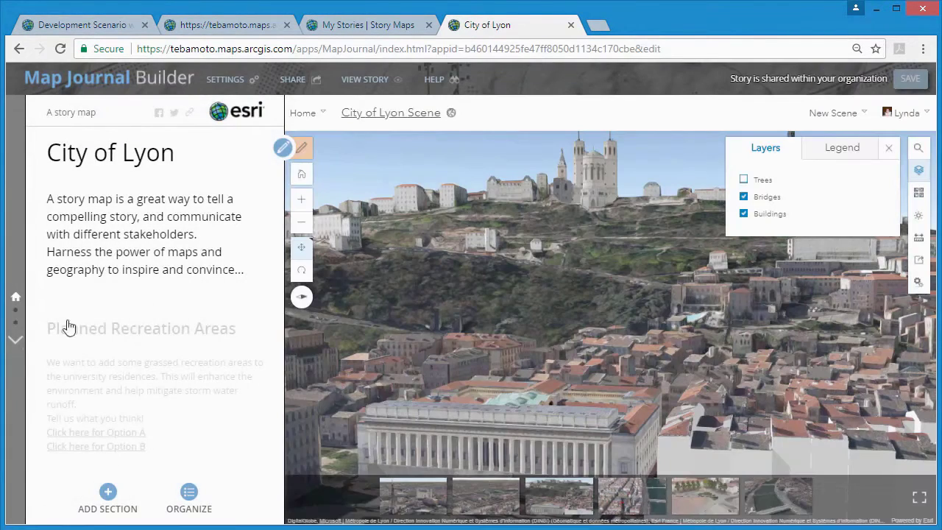
{"action": "left_click", "coordinate": [14, 340]}
{"action": "left_click", "coordinate": [14, 341]}
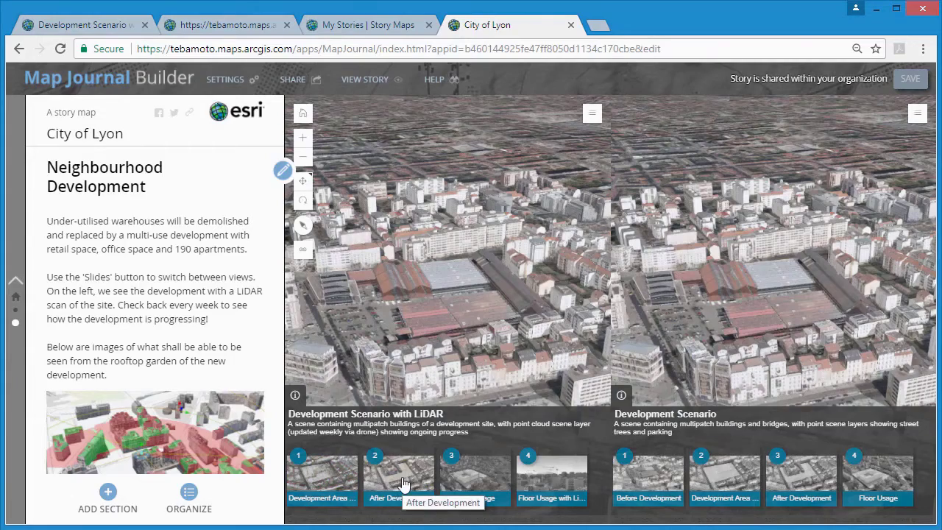
{"action": "left_click", "coordinate": [343, 487]}
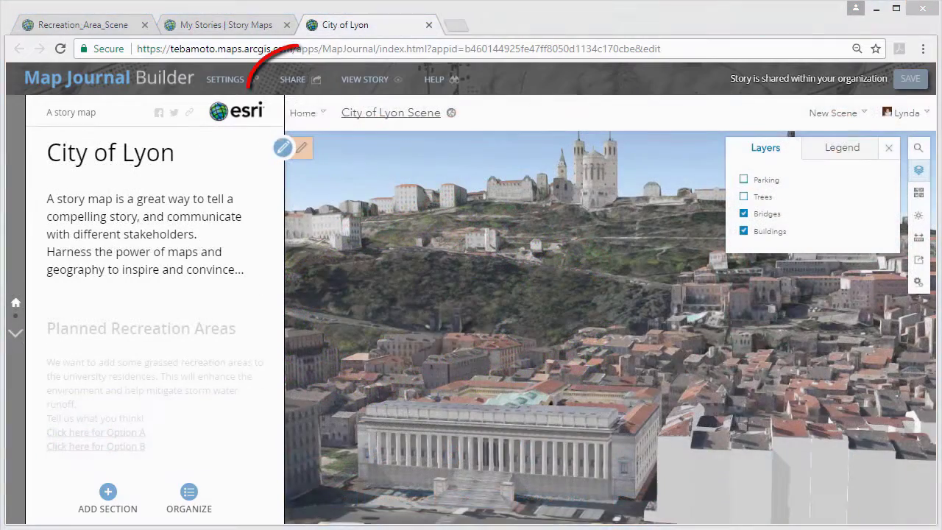
Step: Open the story's sharing options, switch the access level to Private and set it back to Organization
{"action": "left_click", "coordinate": [292, 83]}
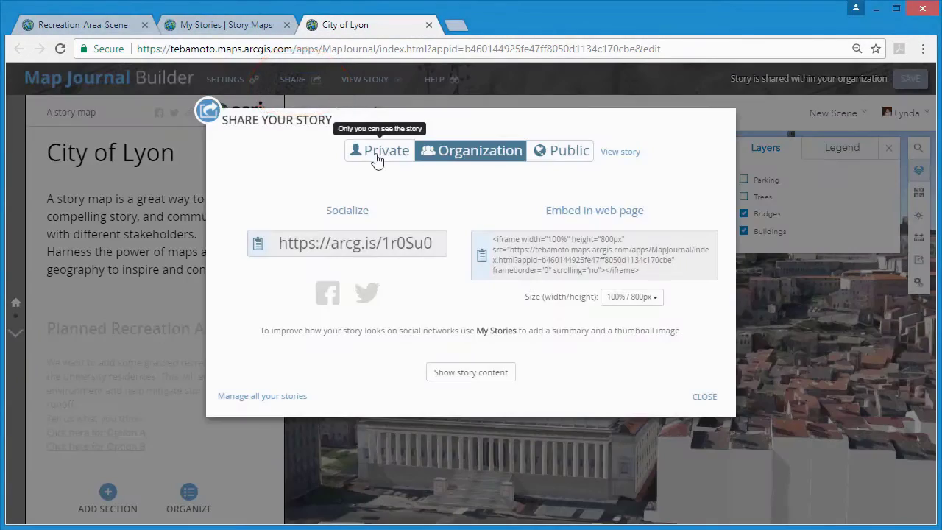
{"action": "left_click", "coordinate": [375, 153]}
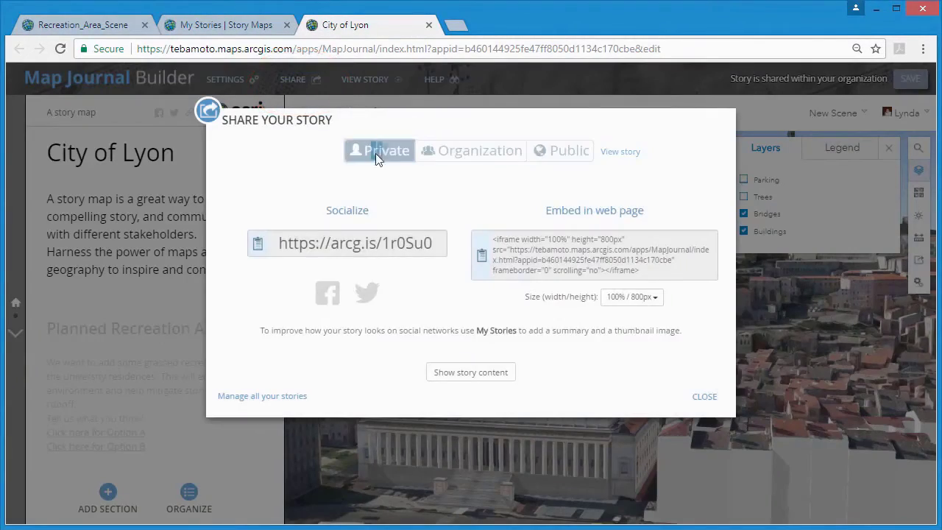
{"action": "left_click", "coordinate": [488, 154]}
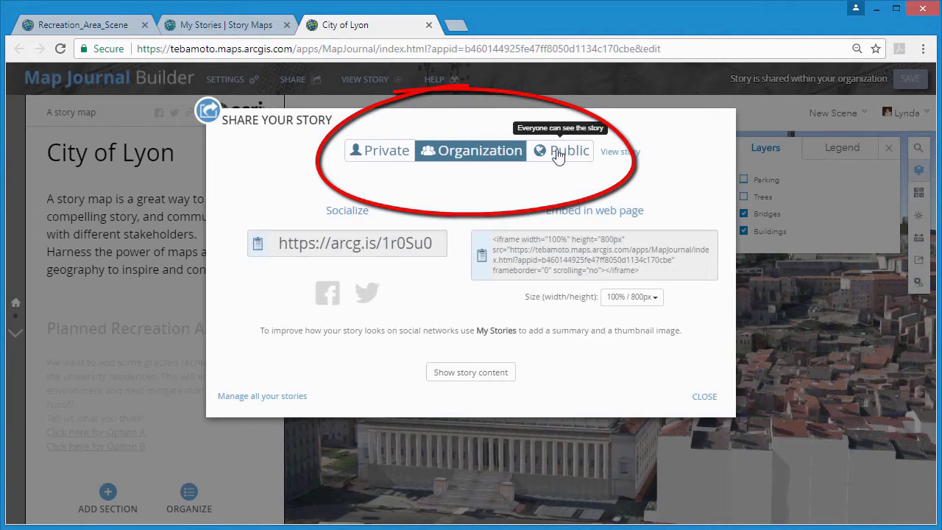
Step: Copy the story's short link, close the sharing options and open the story for viewing
{"action": "left_click", "coordinate": [256, 244]}
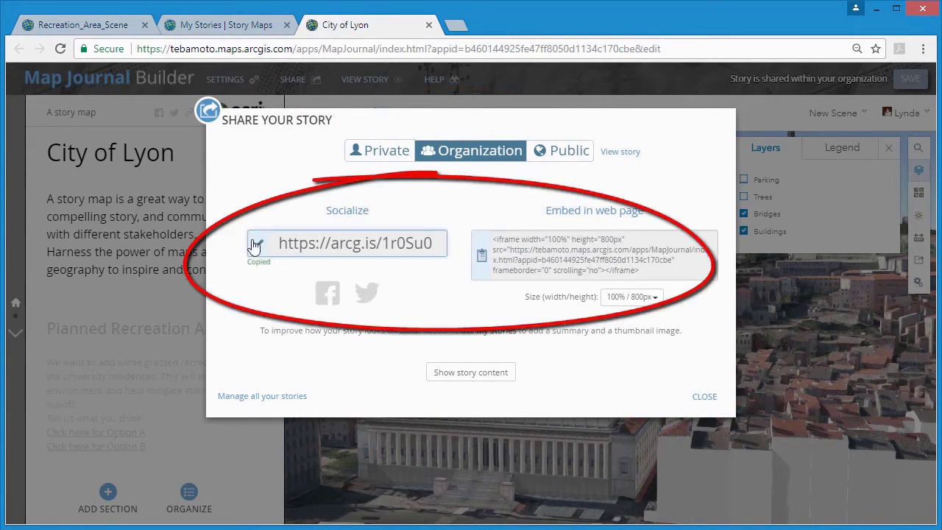
{"action": "left_click", "coordinate": [707, 401]}
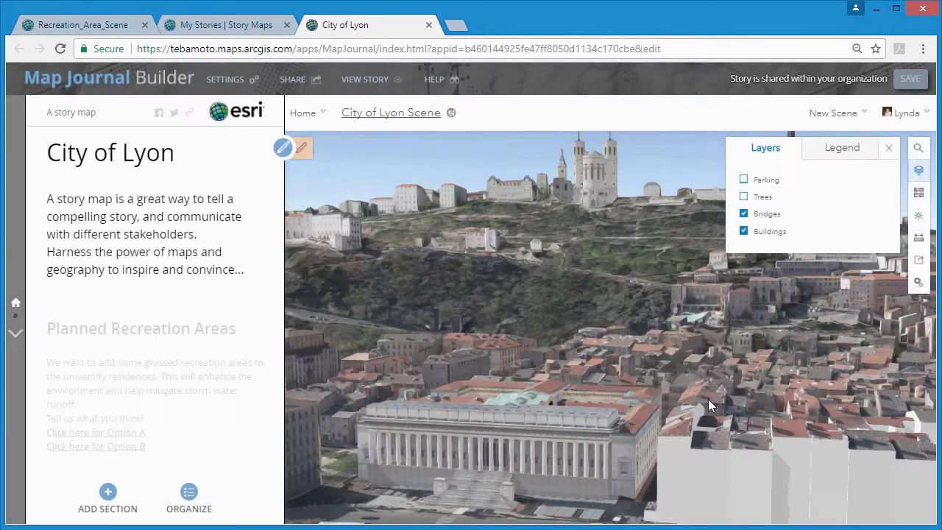
{"action": "left_click", "coordinate": [364, 81]}
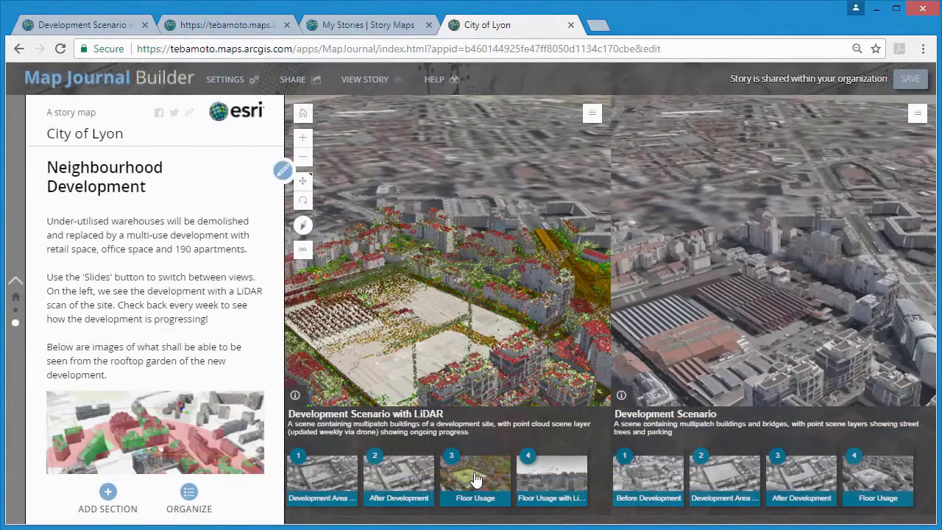
Step: Compare the scenes using Floor Usage and Floor Usage with Lidar in the LiDAR scene, and After Development and Floor Usage in the other
{"action": "left_click", "coordinate": [474, 479]}
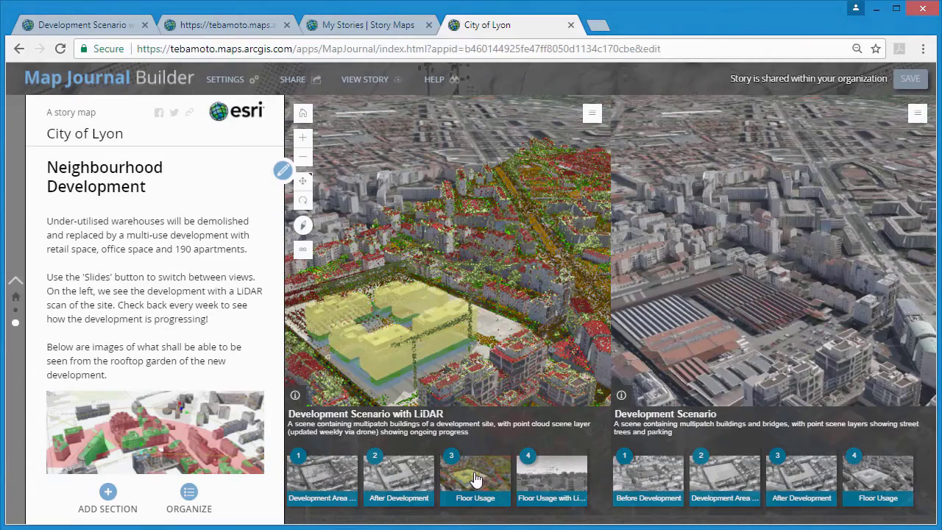
{"action": "left_click", "coordinate": [804, 485]}
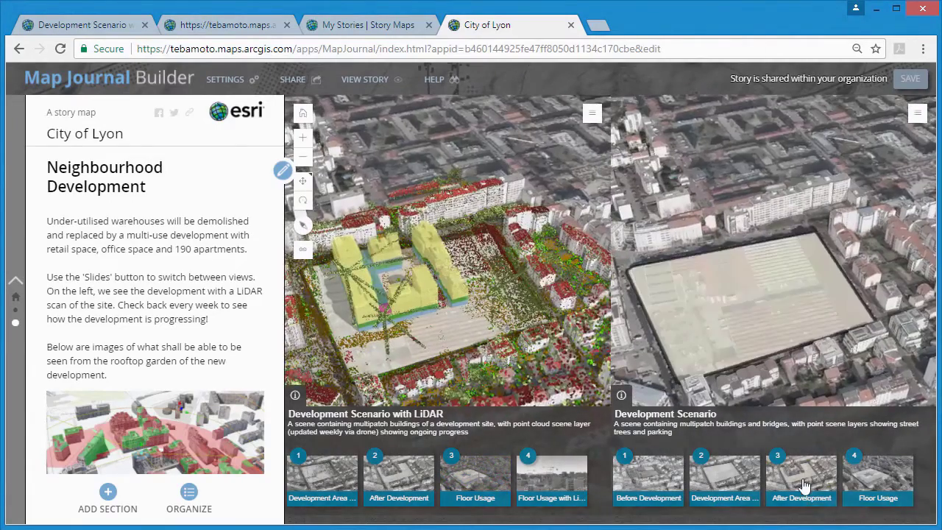
{"action": "left_click", "coordinate": [574, 504]}
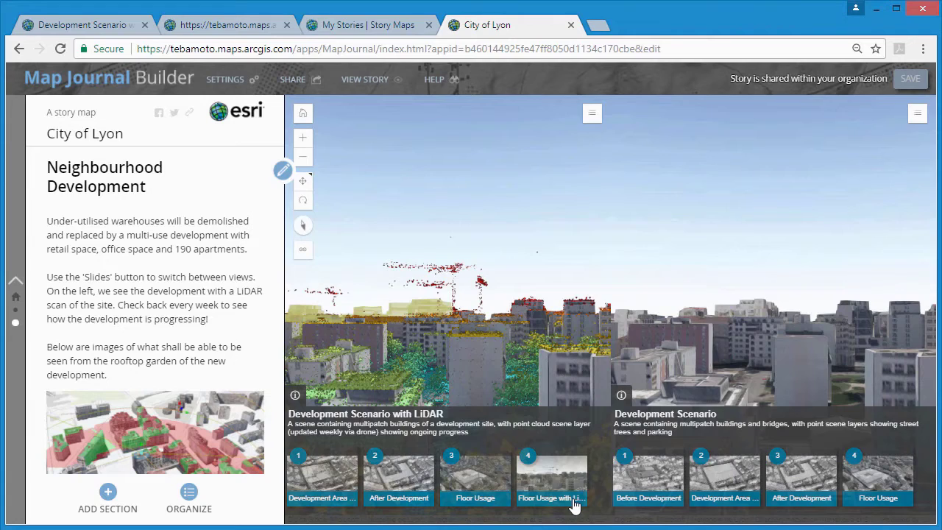
{"action": "left_click", "coordinate": [854, 480]}
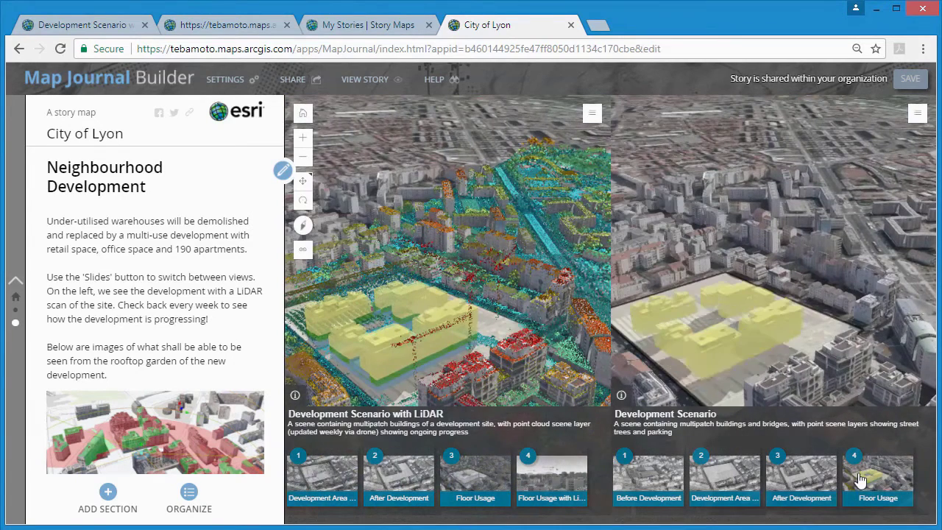